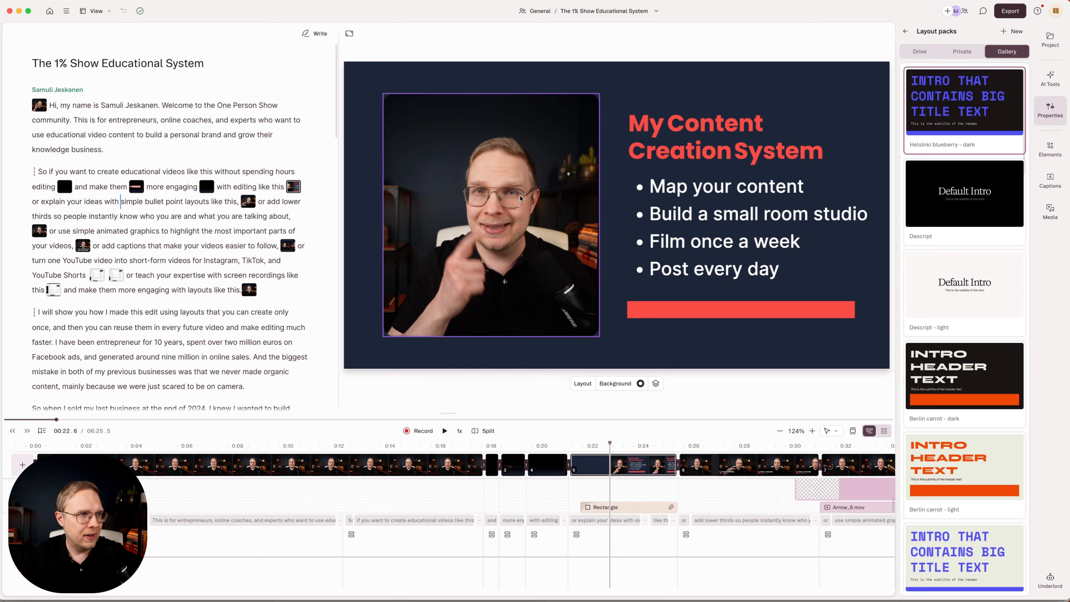
Move the speaker video in the bullet-point scene to X 1000, Y 1112 and play the scene to check it.
{"action": "left_click_drag", "start_coordinate": [506, 206], "coordinate": [503, 207]}
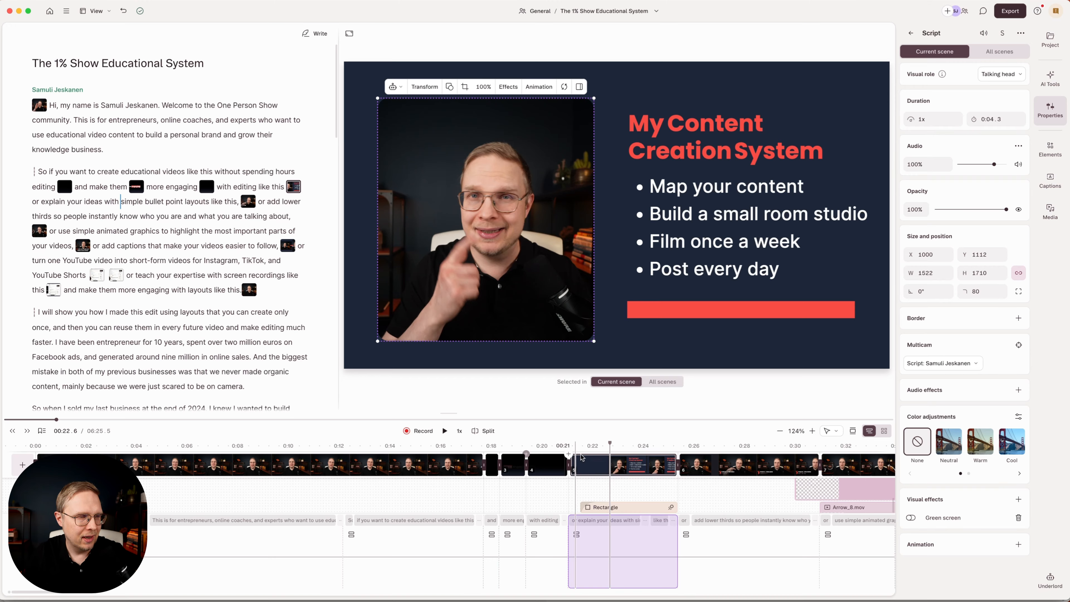
{"action": "left_click", "coordinate": [580, 445]}
{"action": "left_click", "coordinate": [624, 444]}
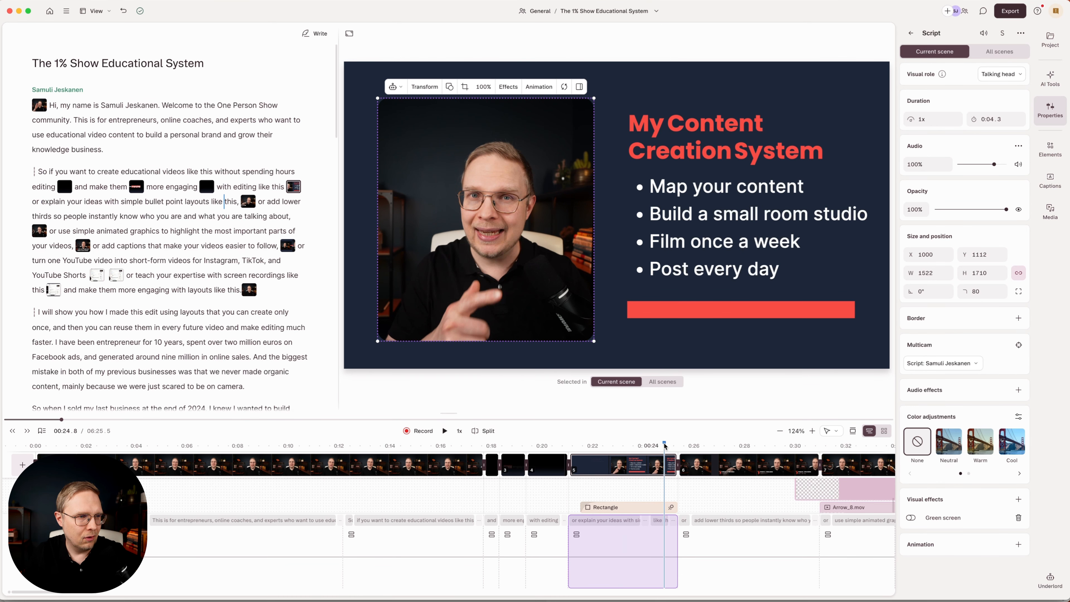
{"action": "left_click", "coordinate": [613, 445]}
{"action": "left_click", "coordinate": [583, 447]}
{"action": "left_click", "coordinate": [444, 430]}
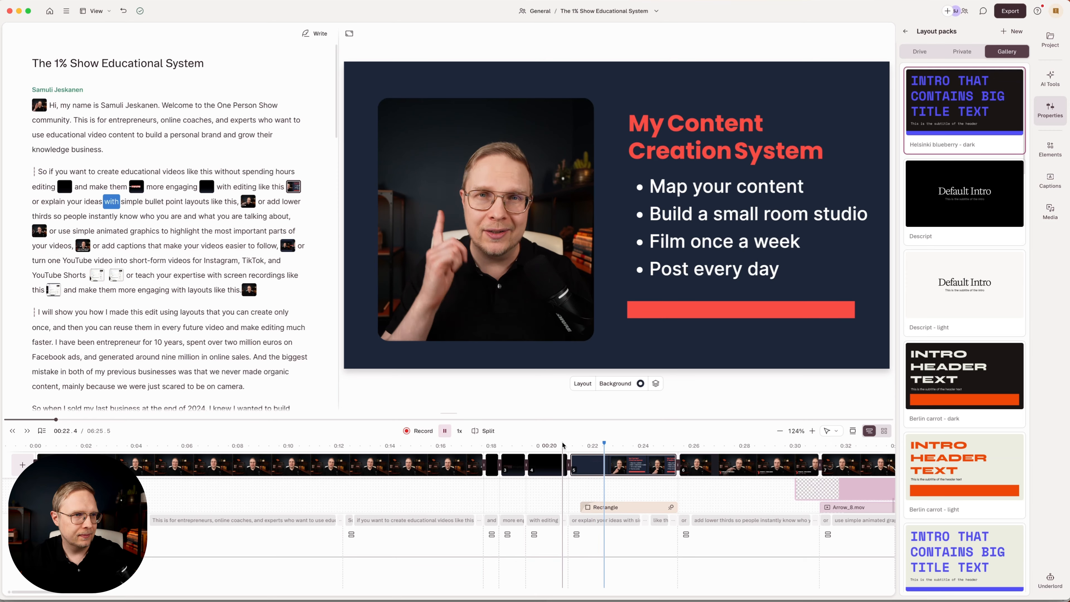
{"action": "key", "text": "space"}
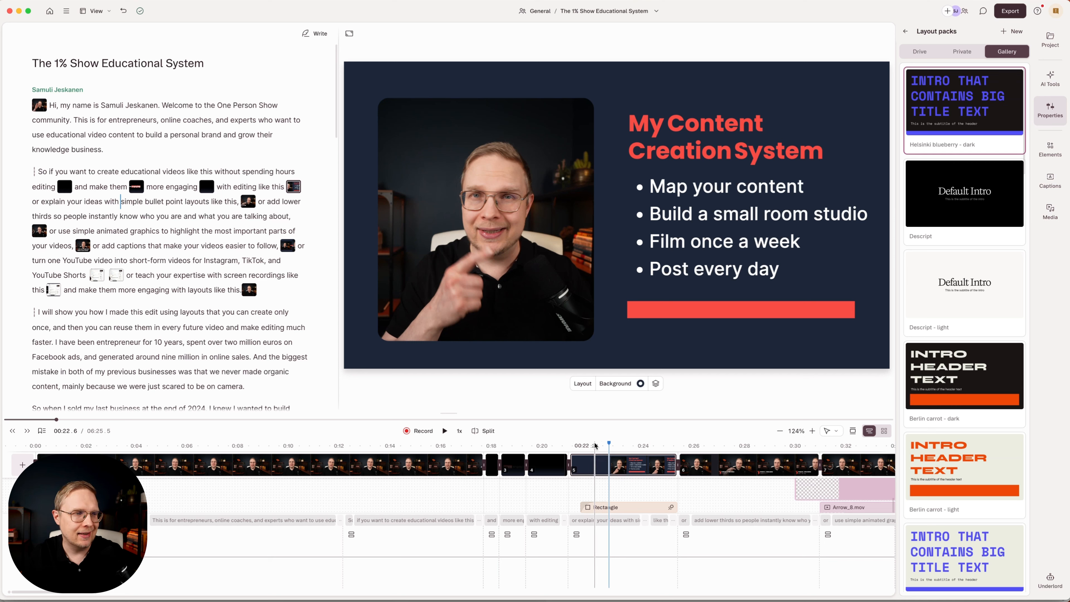
Play from the end of the bullet-point scene into the lower-third scene and select its subtitle text for inspection.
{"action": "left_click", "coordinate": [669, 446]}
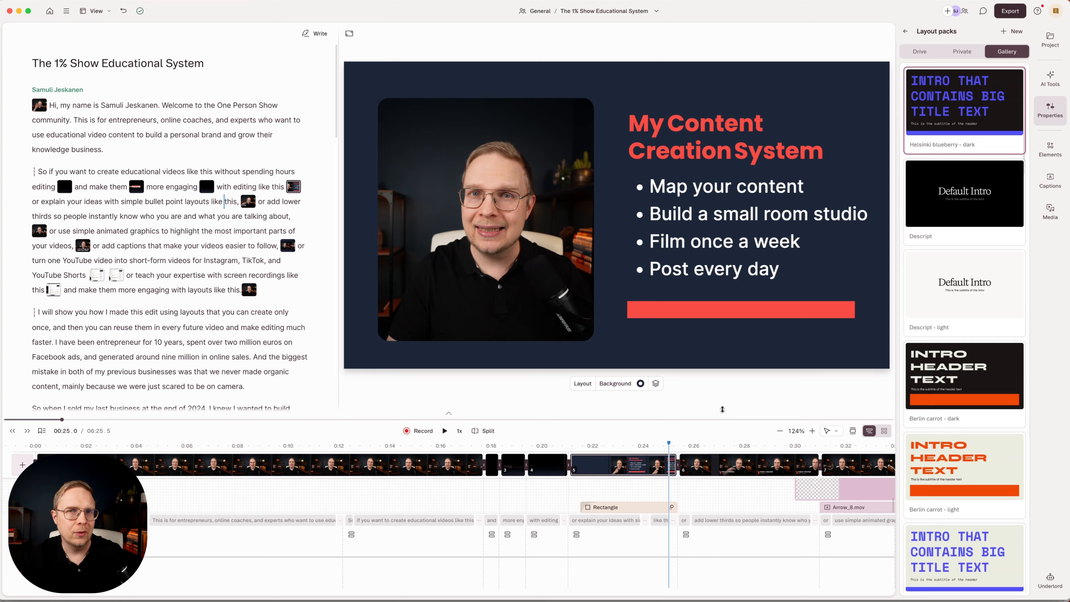
{"action": "key", "text": "space"}
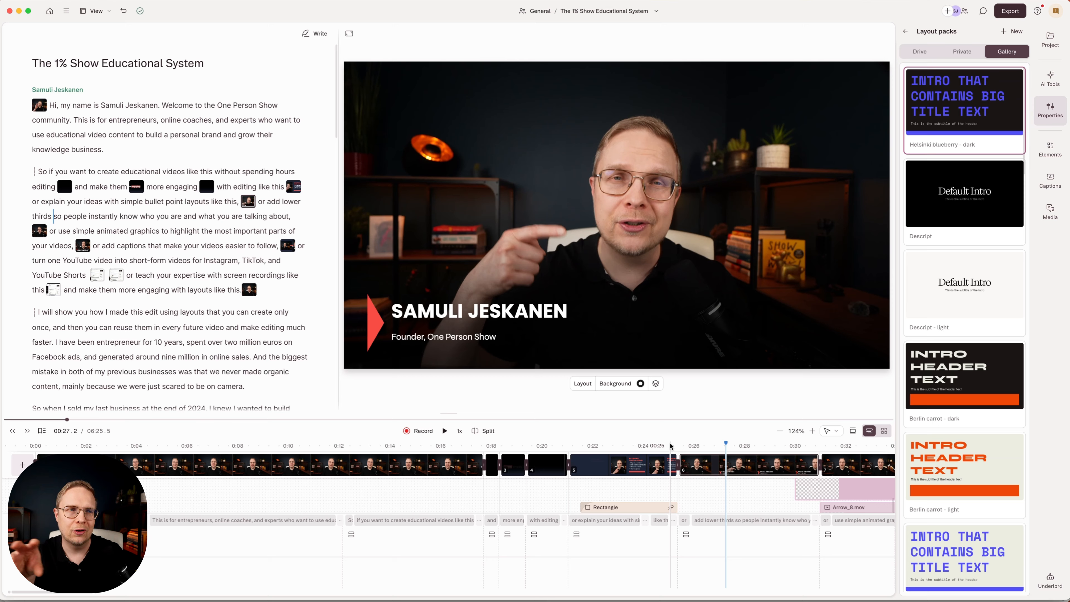
{"action": "left_click", "coordinate": [721, 465]}
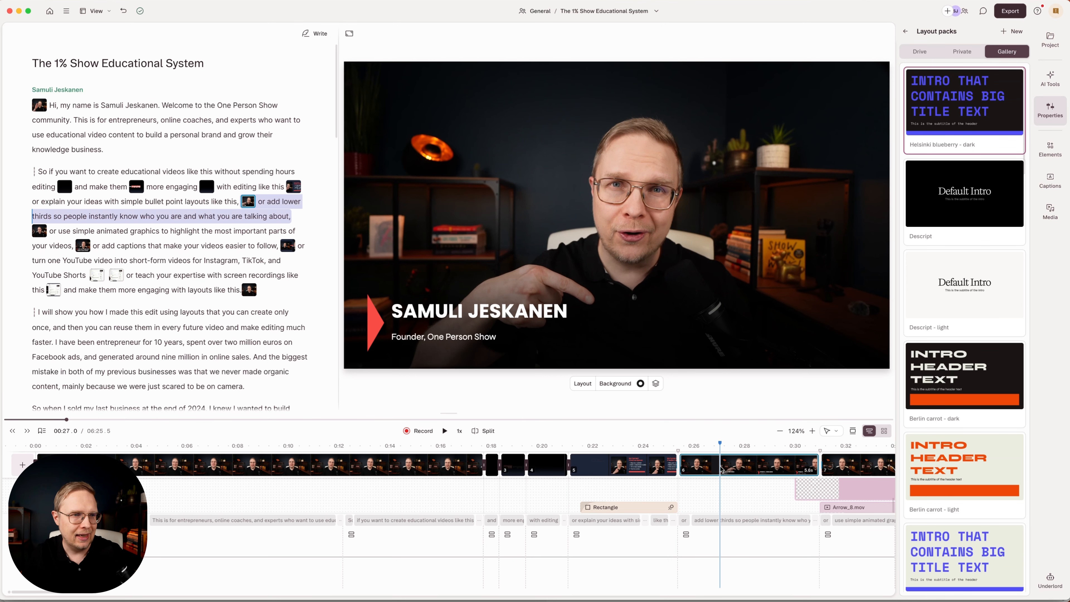
{"action": "left_click", "coordinate": [491, 337]}
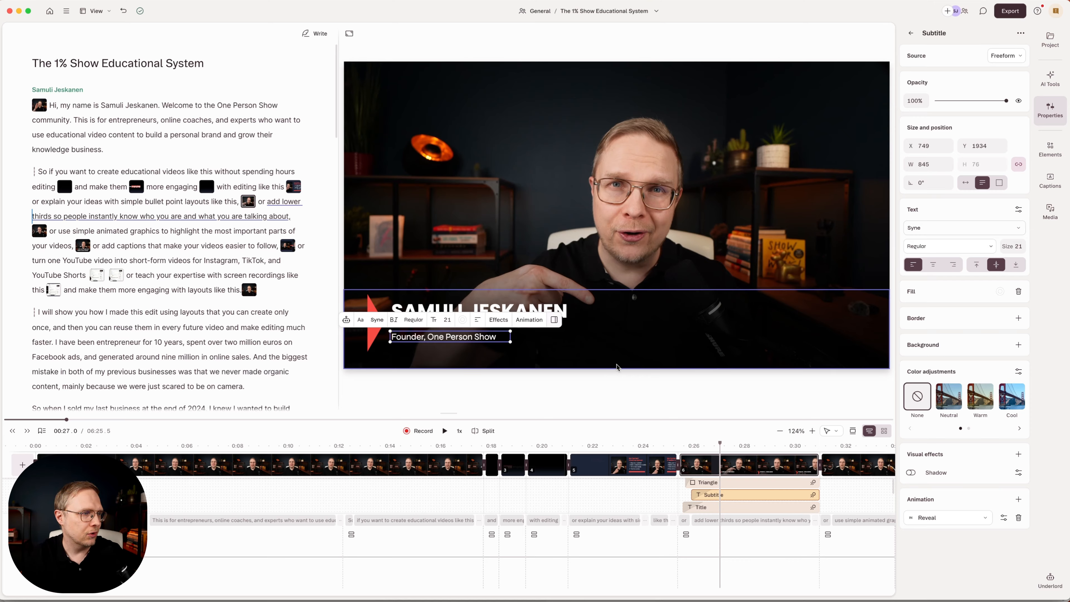
Review the animated graphics scene by playing the circle and arrow animations from just before it starts.
{"action": "scroll", "coordinate": [584, 484], "scroll_direction": "right", "scroll_amount": 5}
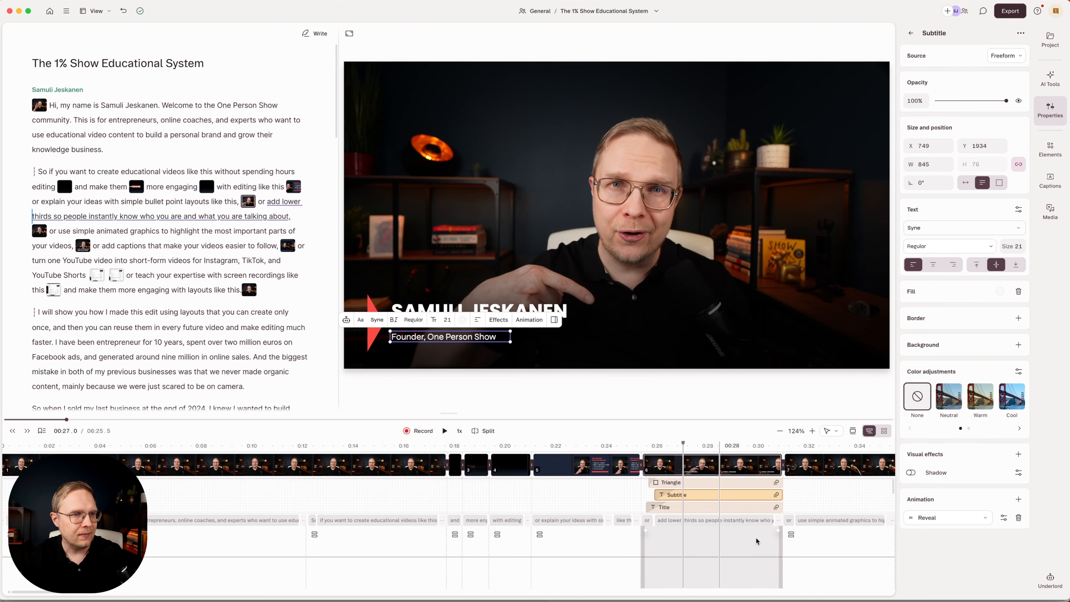
{"action": "left_click", "coordinate": [575, 443]}
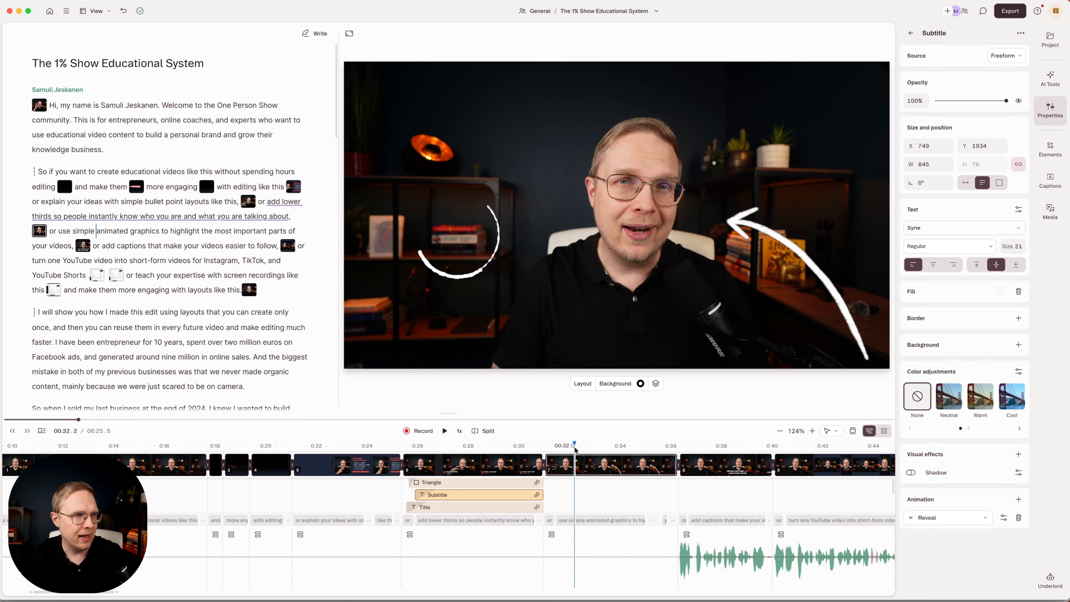
{"action": "left_click", "coordinate": [548, 444]}
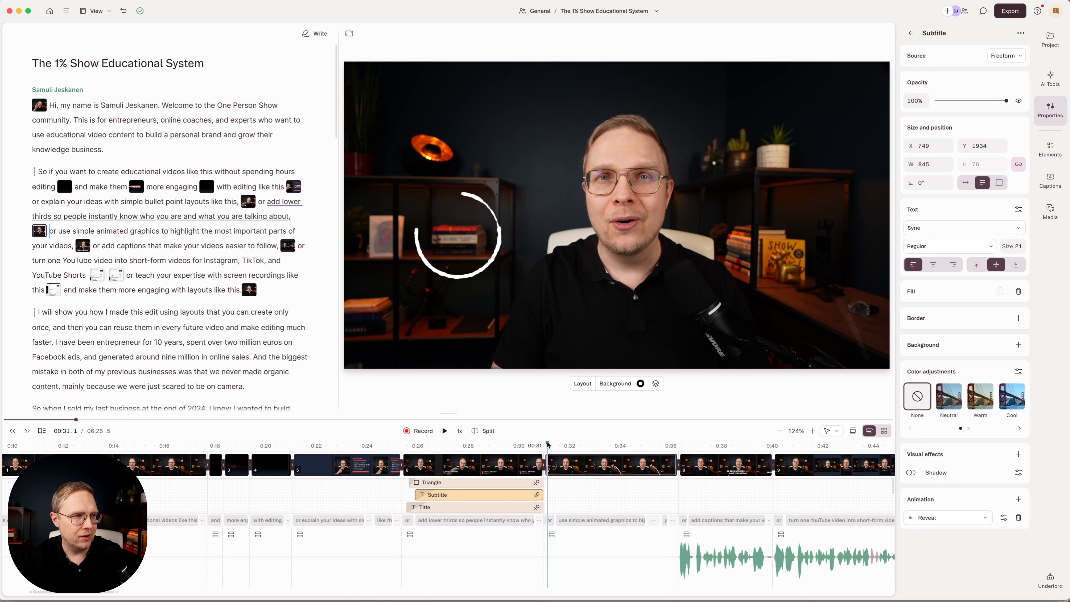
{"action": "left_click_drag", "start_coordinate": [548, 444], "coordinate": [541, 444]}
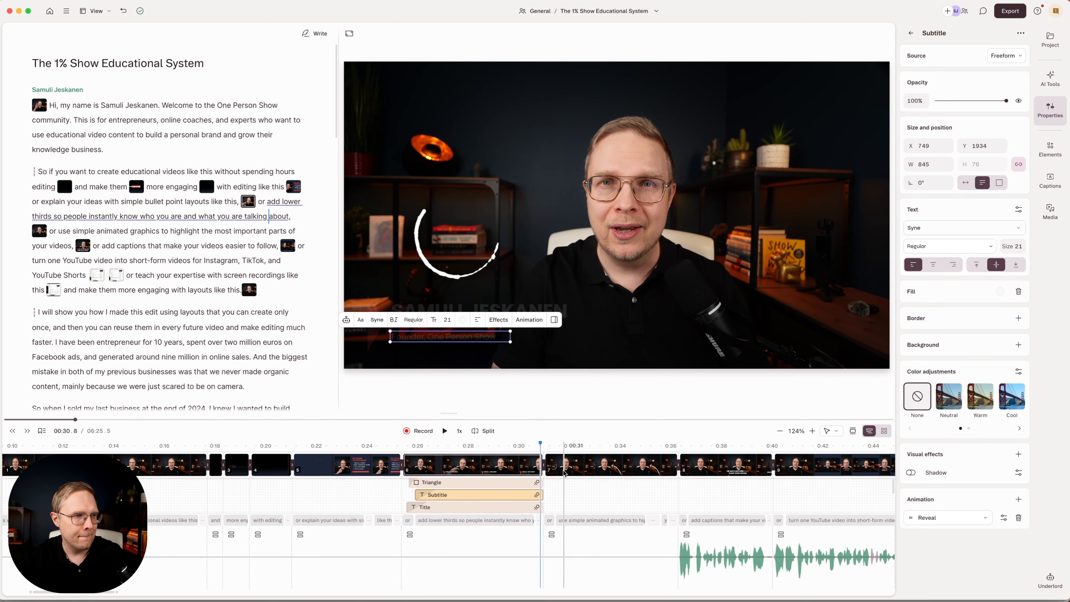
{"action": "key", "text": "space"}
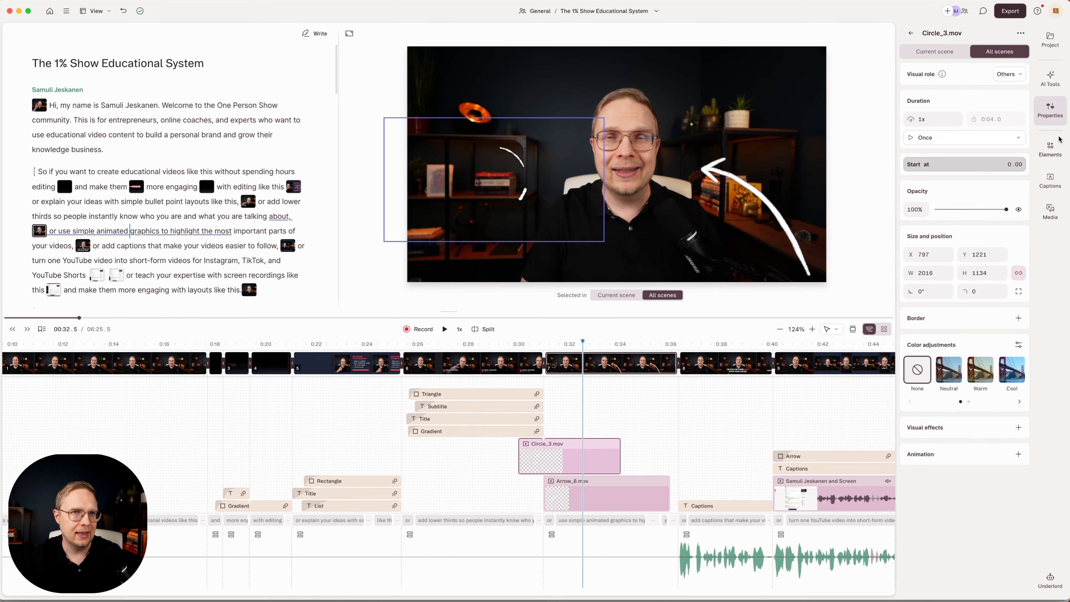
Look through the available annotations, overlays and frames, and select the animated graphics scene.
{"action": "left_click", "coordinate": [1060, 148]}
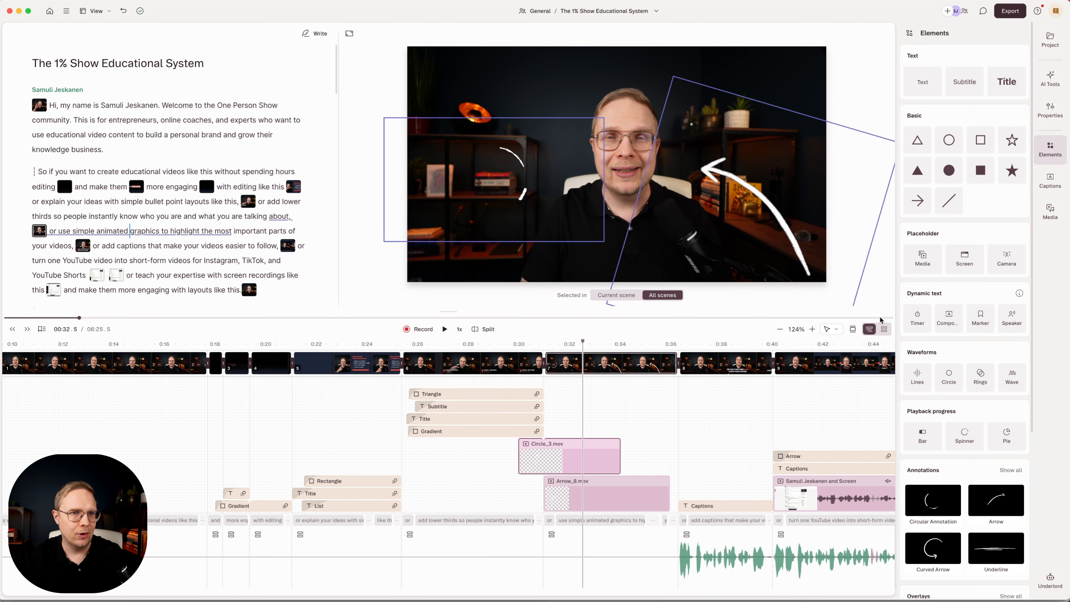
{"action": "scroll", "coordinate": [959, 360], "scroll_direction": "down", "scroll_amount": 5}
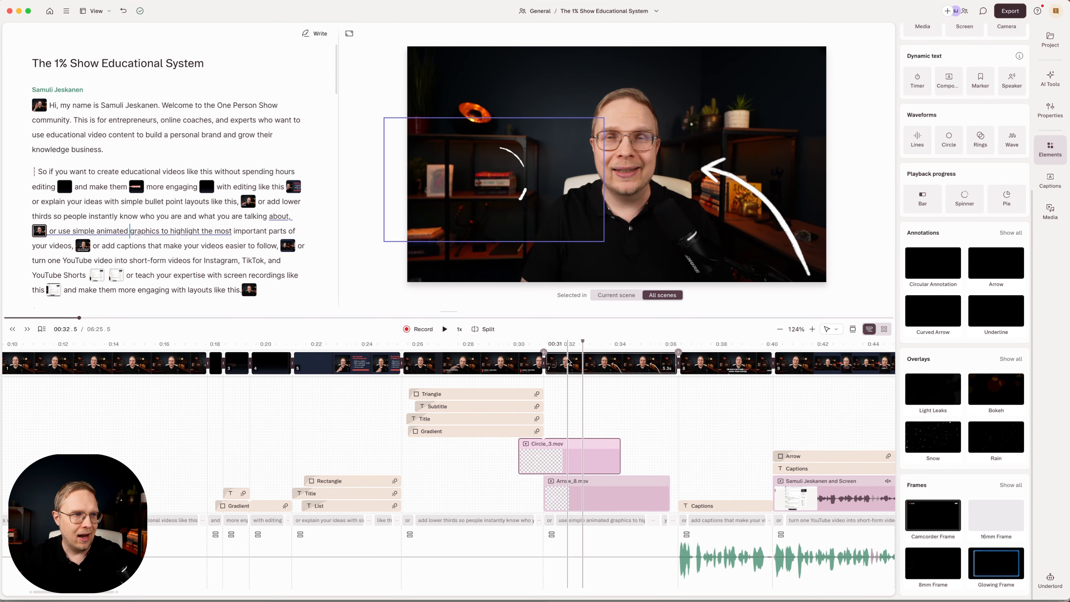
{"action": "left_click", "coordinate": [606, 365]}
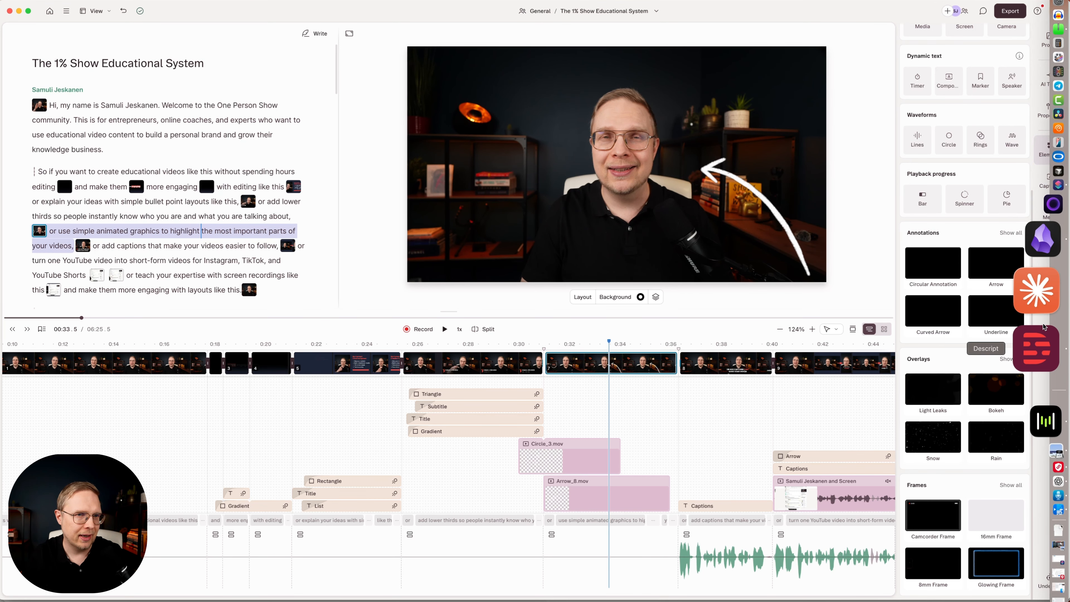
Switch to the How I Light My Small Room YouTube Studio project and play the scene with the GODOX CS-65T title.
{"action": "right_click", "coordinate": [1044, 328]}
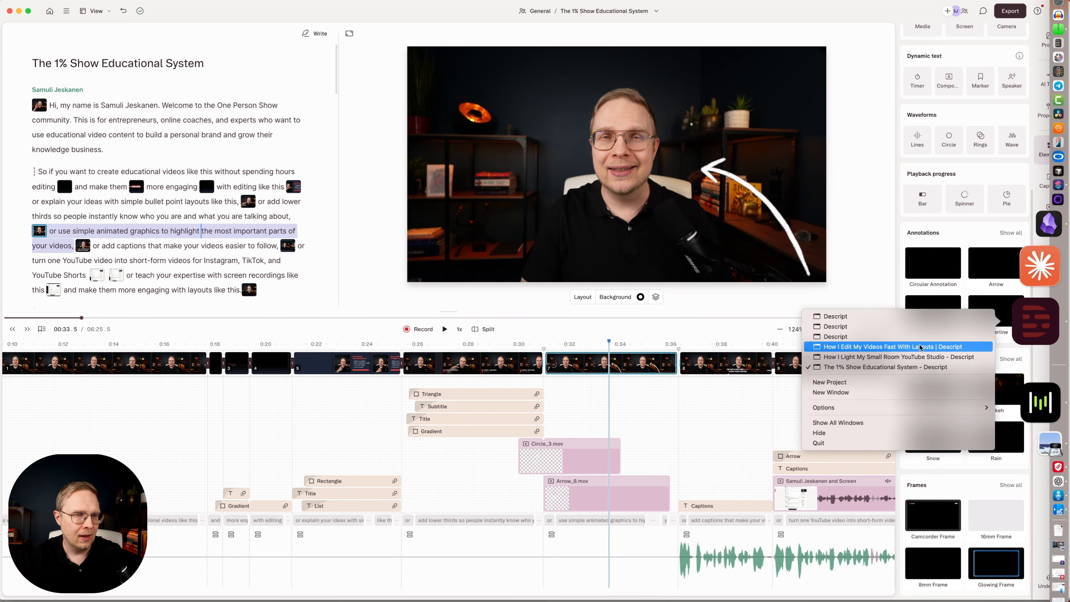
{"action": "left_click", "coordinate": [918, 357]}
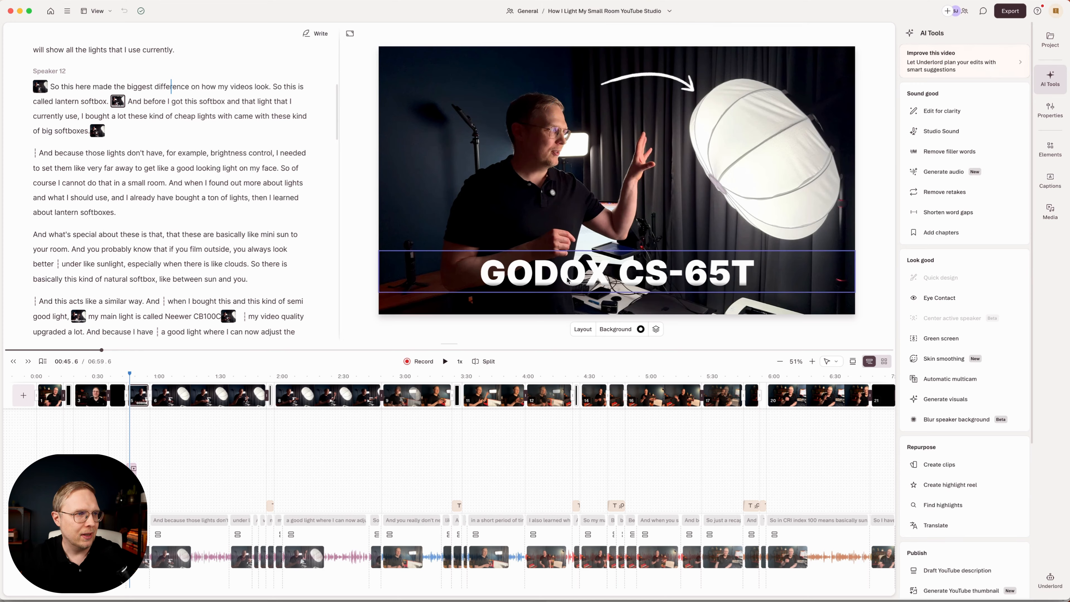
{"action": "left_click", "coordinate": [578, 281]}
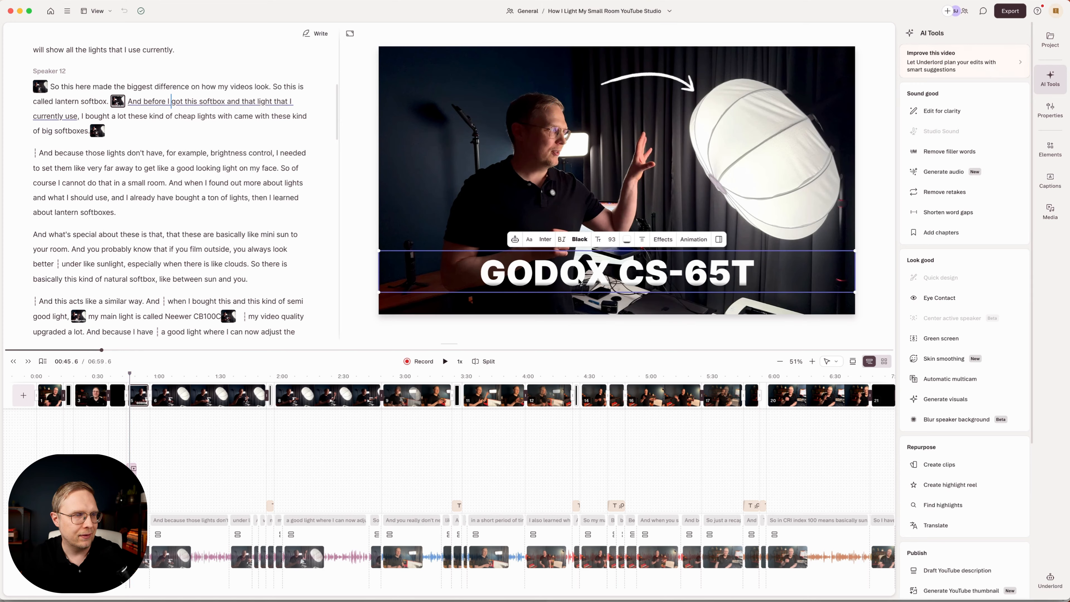
{"action": "left_click", "coordinate": [122, 378]}
{"action": "key", "text": "space"}
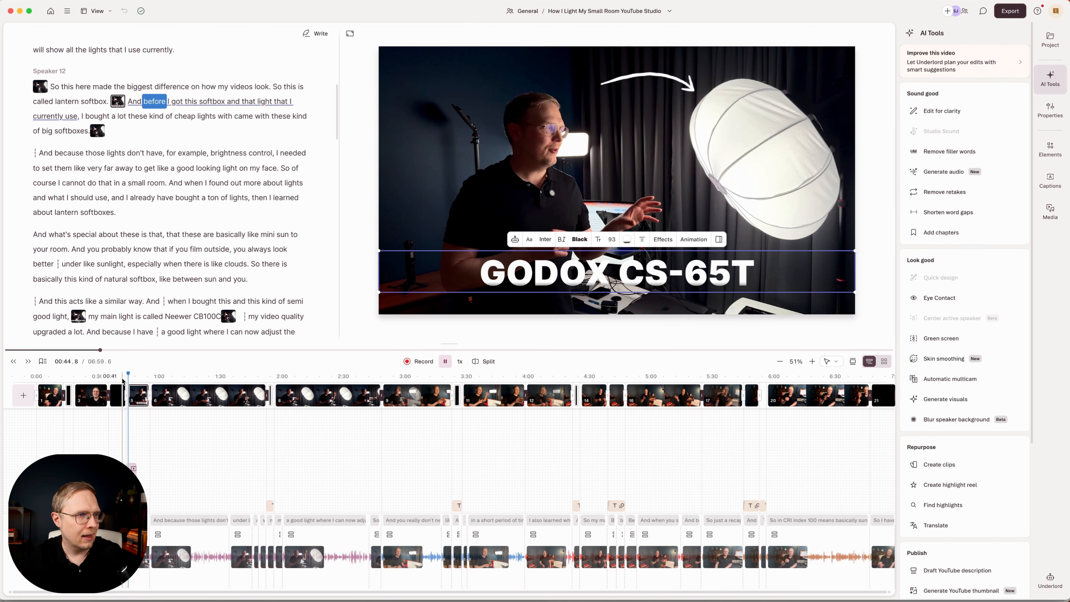
{"action": "key", "text": "space"}
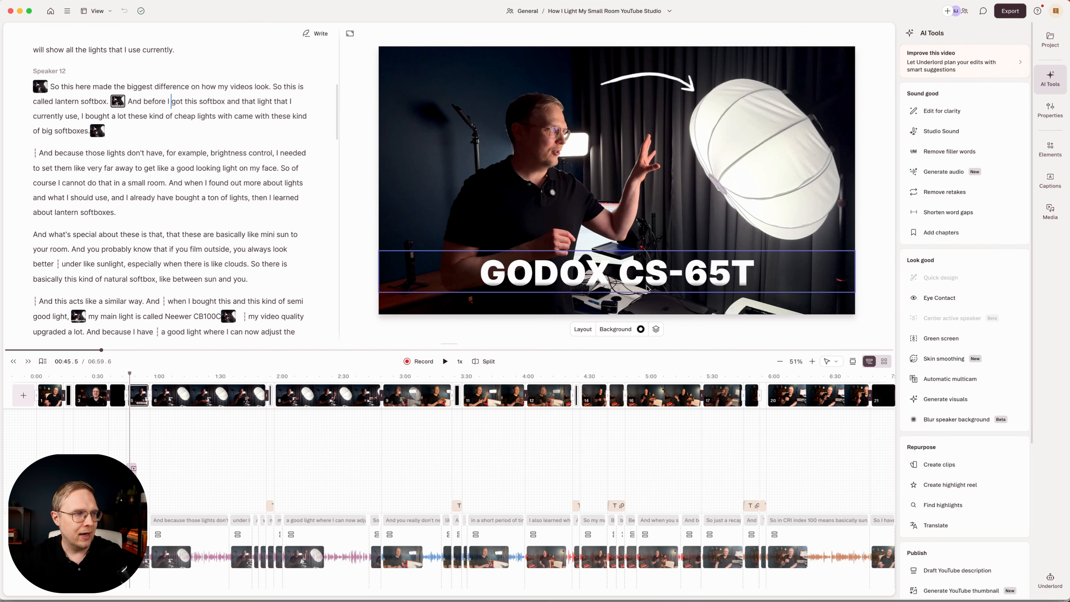
Open the form for saving the GODOX CS-65T scene as a new layout and focus its name.
{"action": "left_click", "coordinate": [135, 396]}
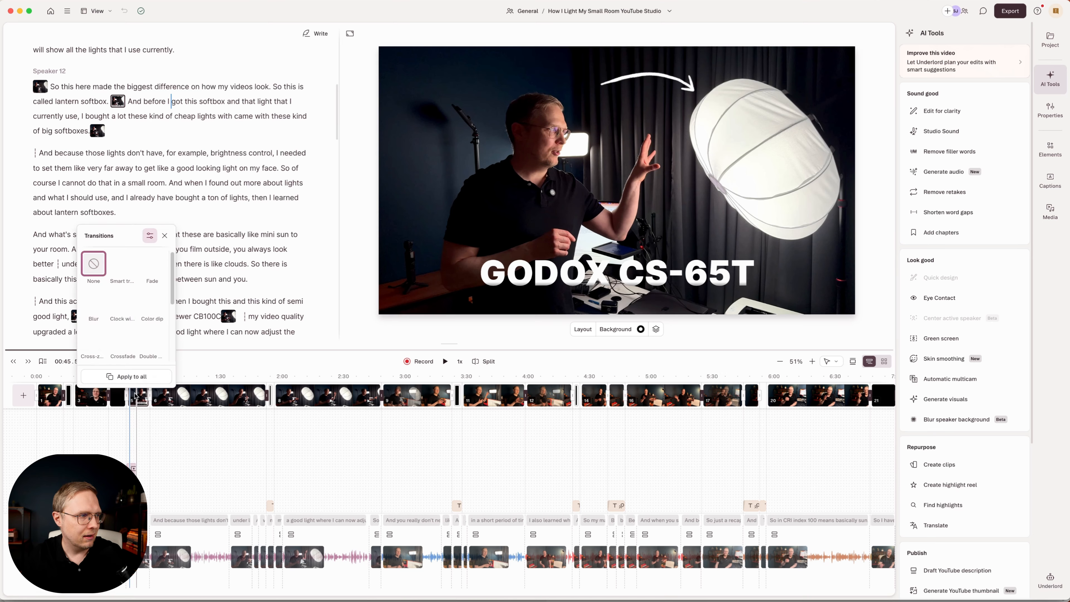
{"action": "right_click", "coordinate": [137, 399]}
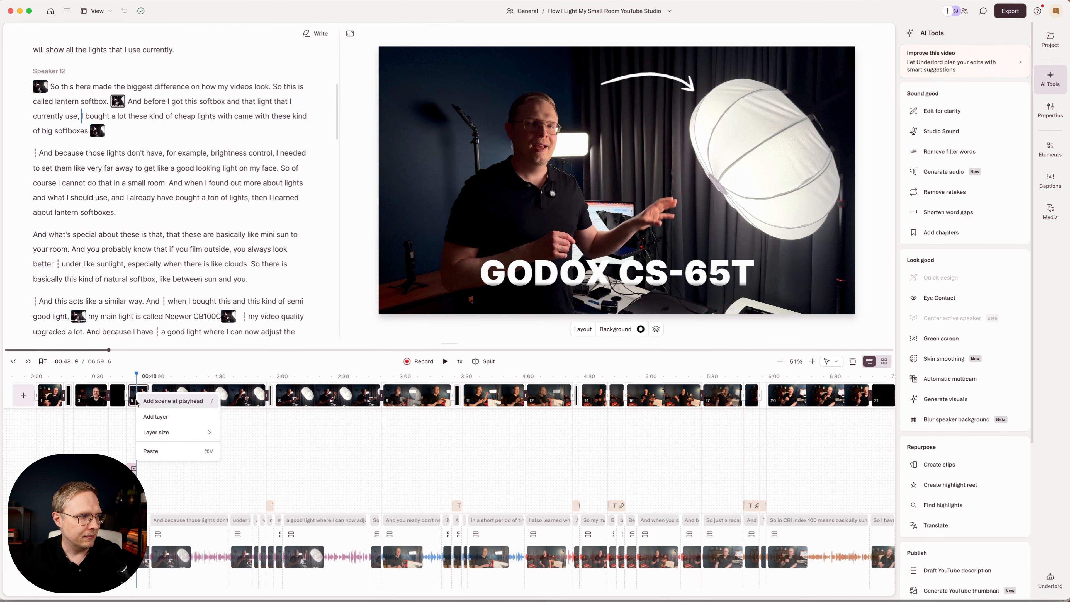
{"action": "left_click", "coordinate": [133, 416]}
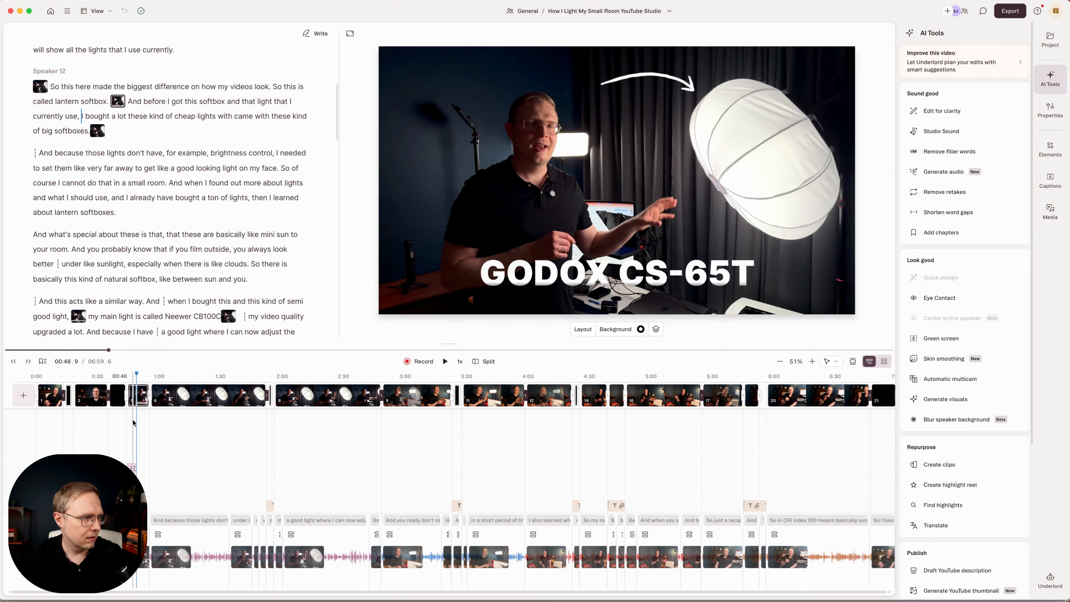
{"action": "scroll", "coordinate": [134, 423], "scroll_direction": "up", "scroll_amount": 8}
{"action": "scroll", "coordinate": [133, 423], "scroll_direction": "down", "scroll_amount": 1}
{"action": "left_click", "coordinate": [147, 396]}
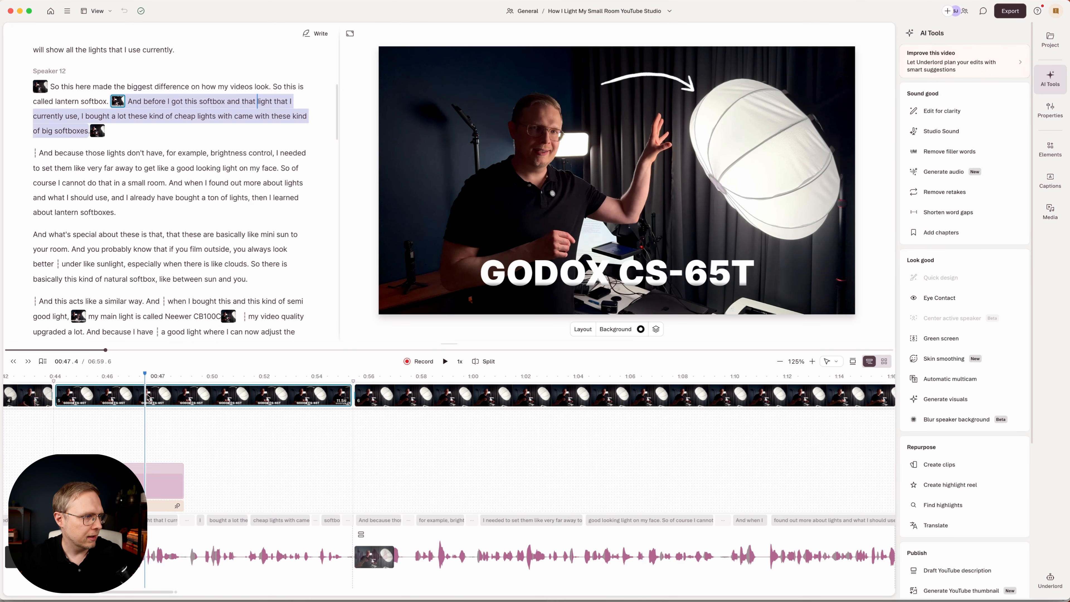
{"action": "right_click", "coordinate": [147, 396]}
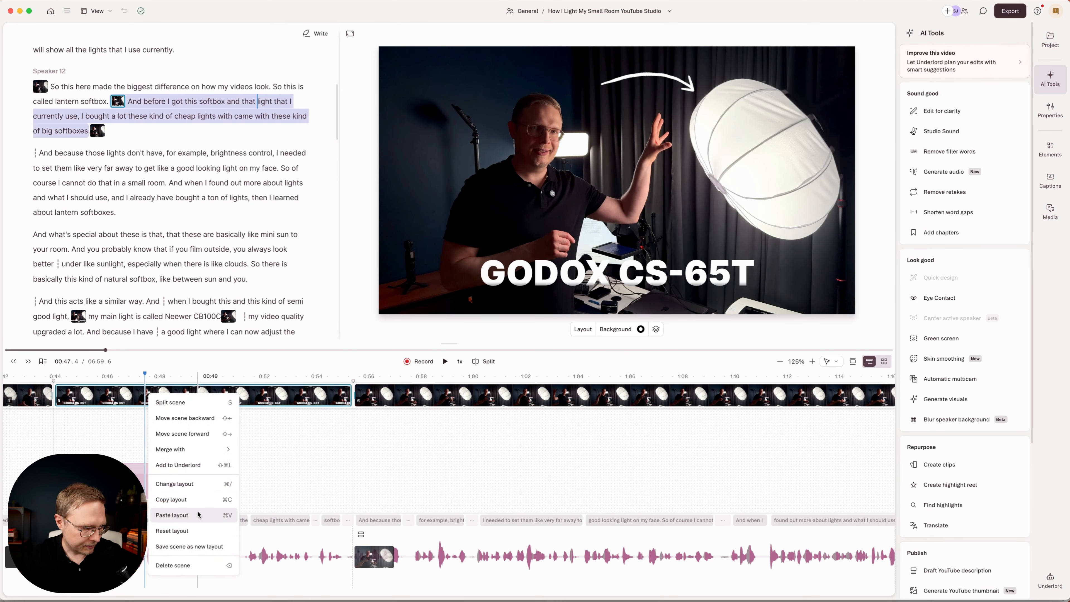
{"action": "left_click", "coordinate": [201, 550]}
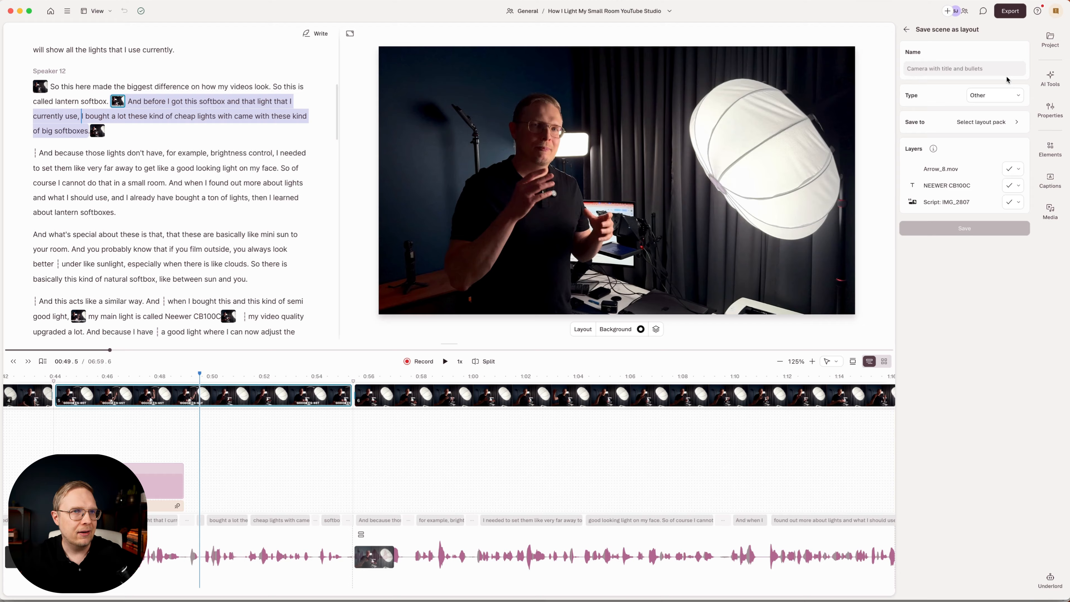
{"action": "left_click", "coordinate": [973, 70]}
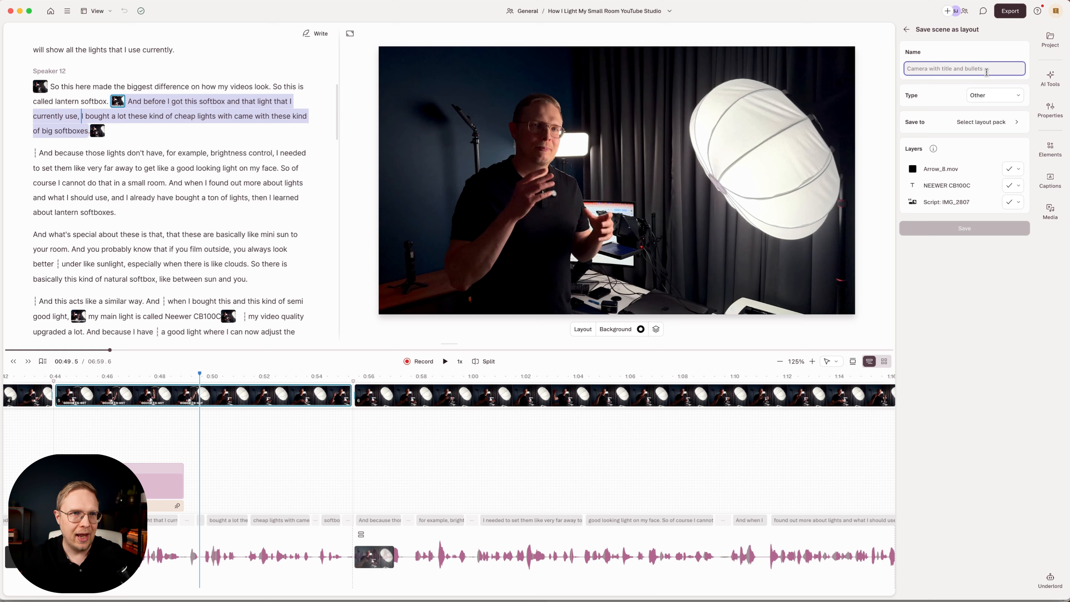
Open the layout choices for the scene after the GODOX CS-65T title and browse the layout packs.
{"action": "left_click", "coordinate": [550, 393]}
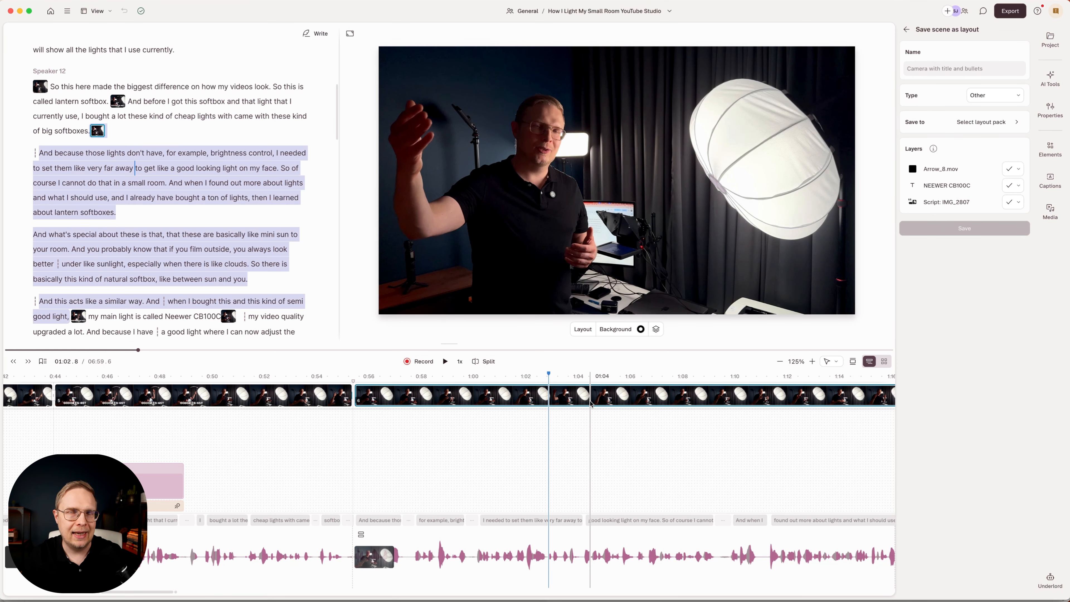
{"action": "left_click", "coordinate": [218, 376]}
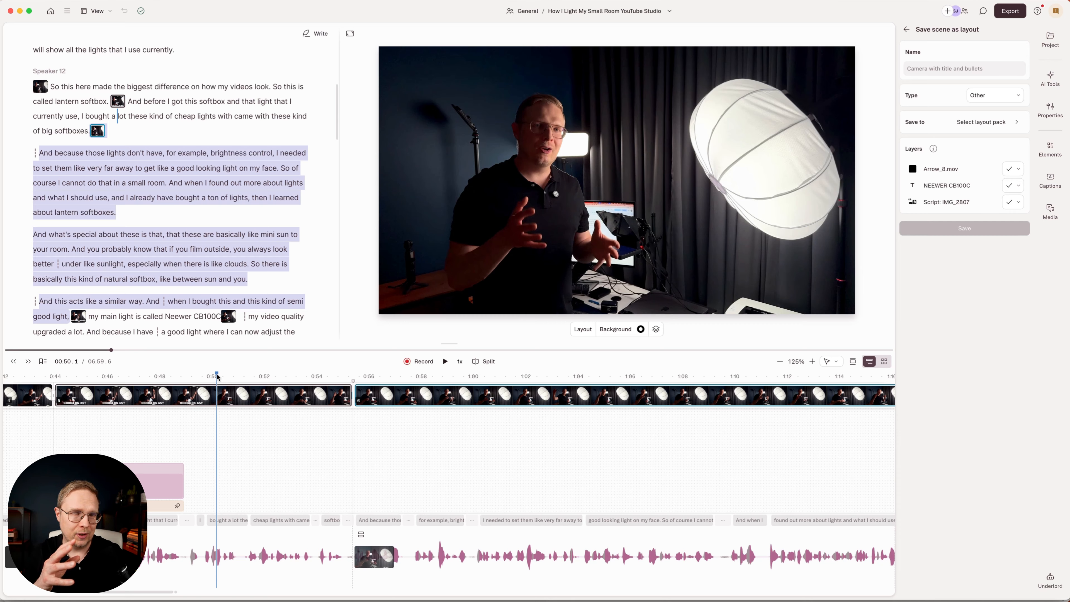
{"action": "left_click", "coordinate": [471, 394]}
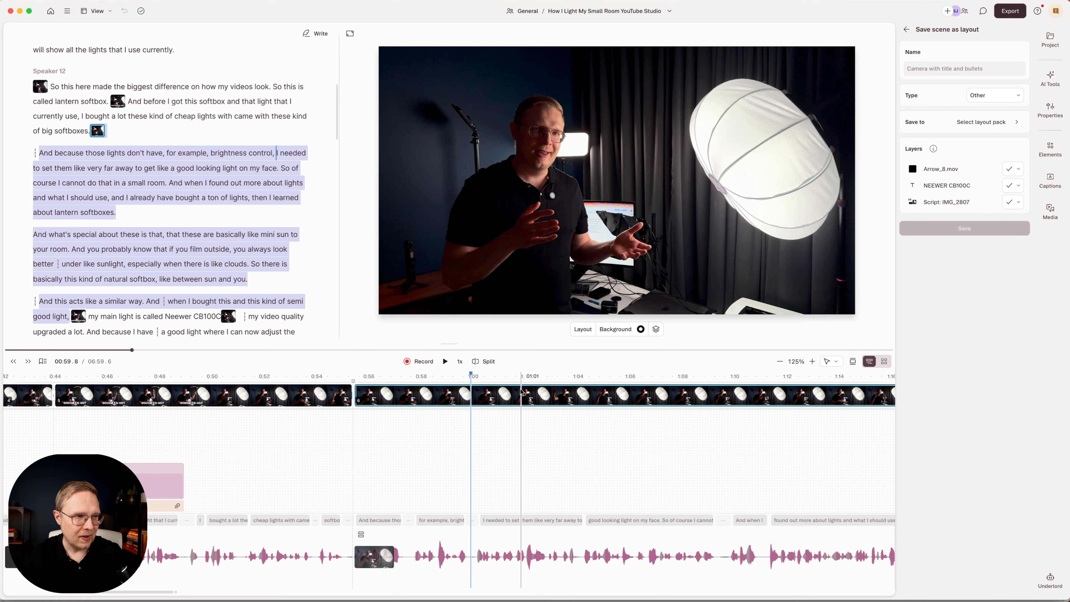
{"action": "right_click", "coordinate": [498, 393]}
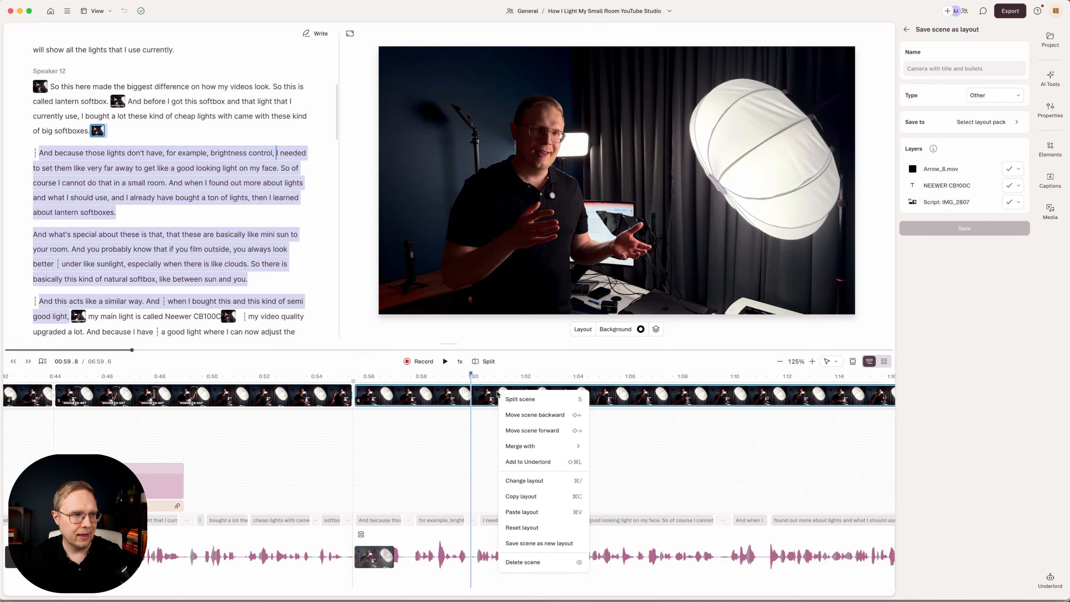
{"action": "left_click", "coordinate": [558, 481]}
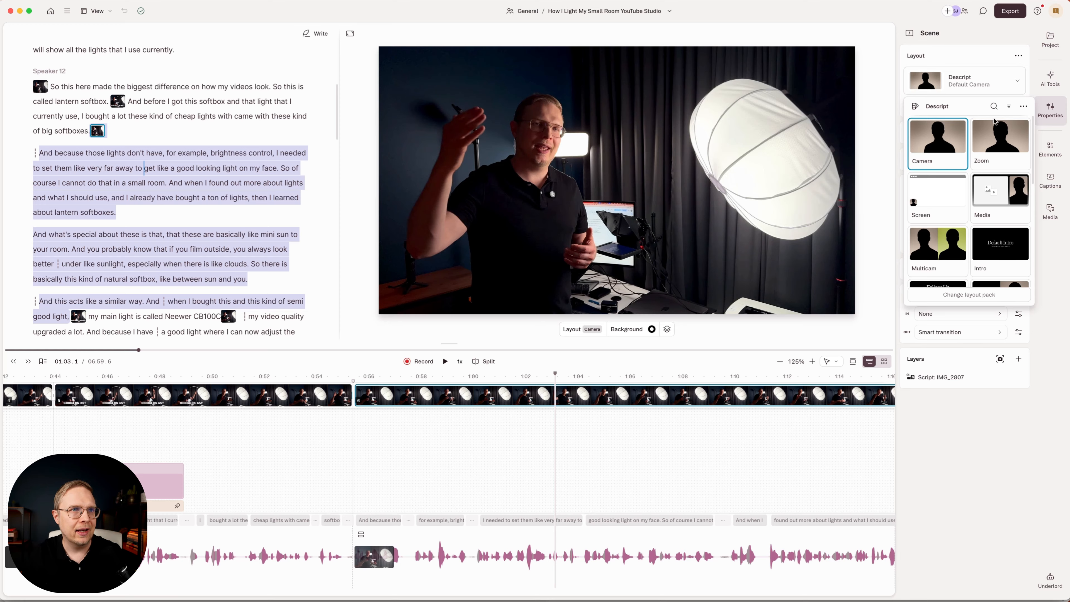
{"action": "left_click", "coordinate": [993, 295]}
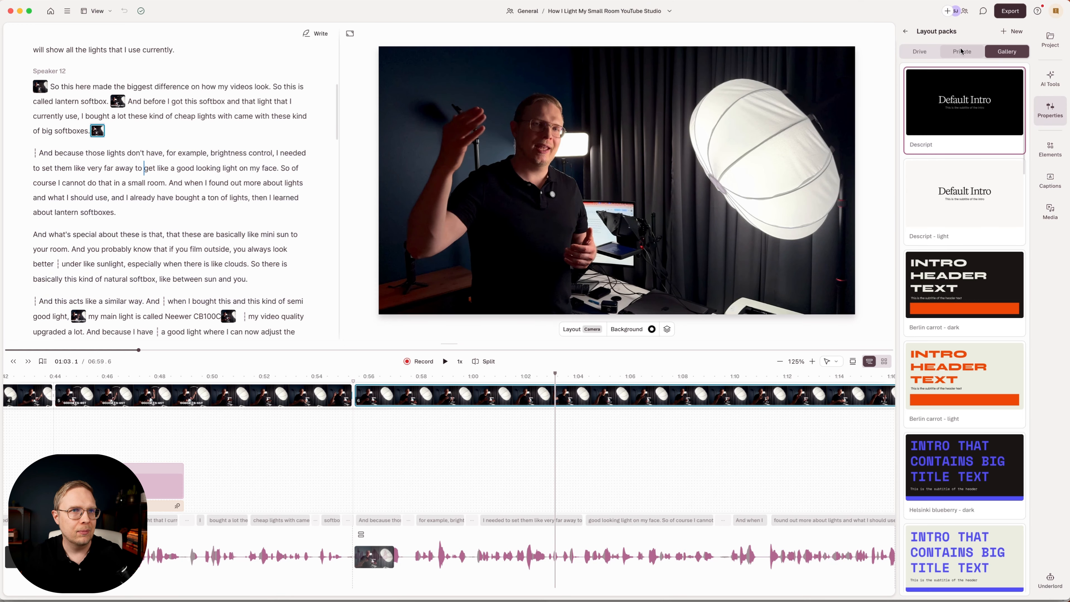
{"action": "left_click", "coordinate": [1001, 144]}
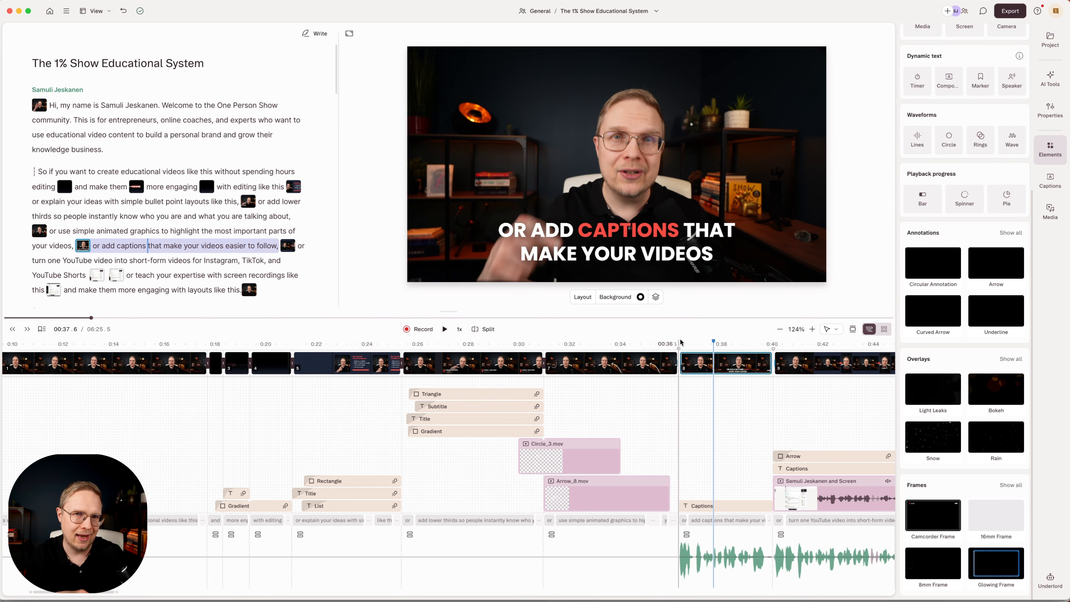
Play the full-screen caption scenes of The 1% Show Educational System project from about 0:17, and view the horizontal-to-vertical video scene.
{"action": "left_click", "coordinate": [197, 344]}
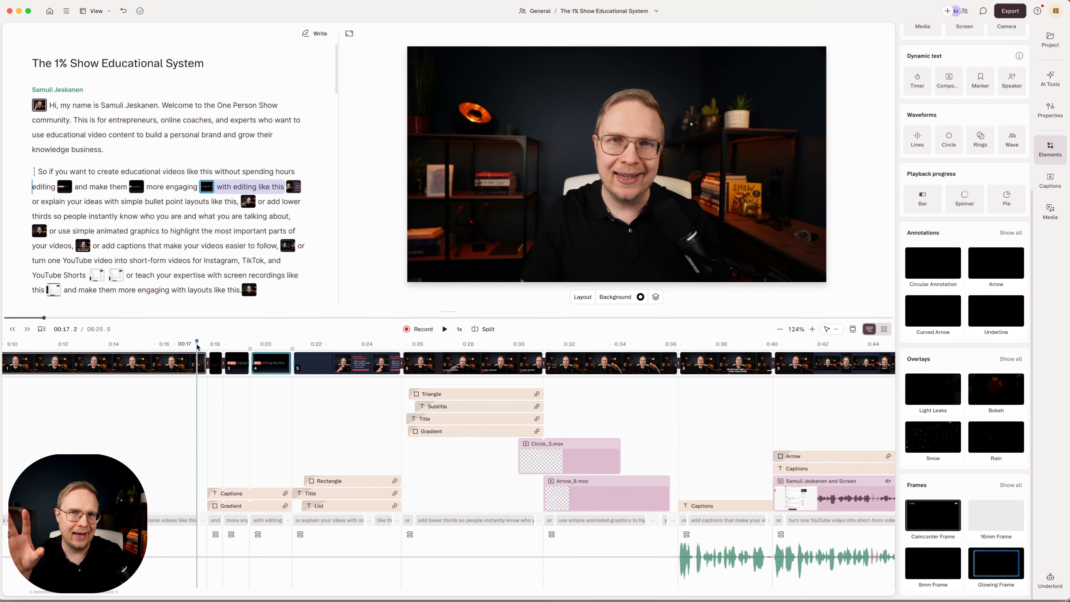
{"action": "left_click", "coordinate": [229, 344]}
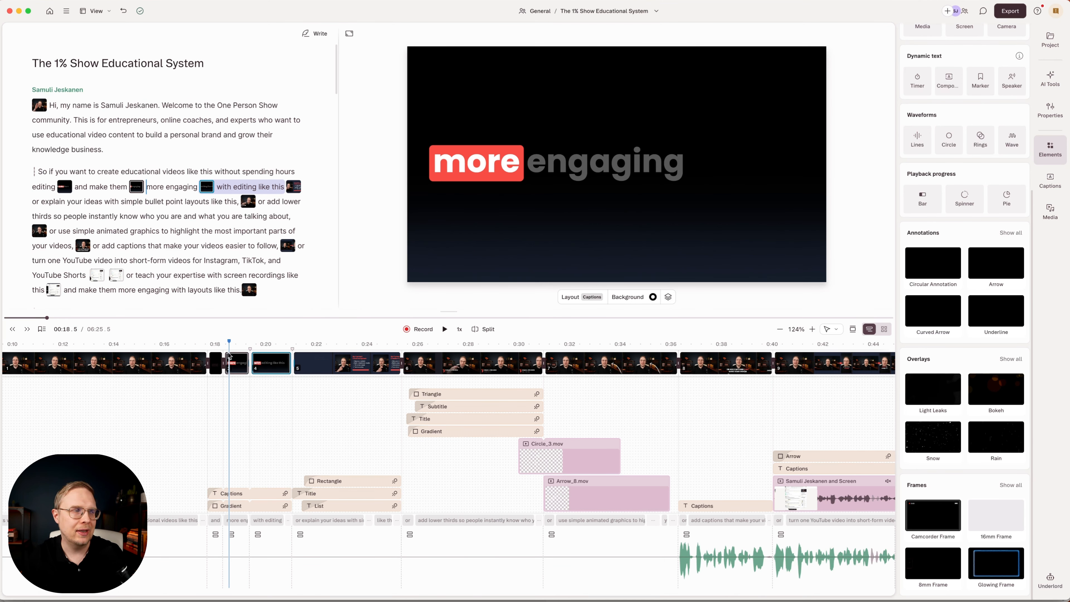
{"action": "left_click", "coordinate": [202, 347]}
{"action": "key", "text": "space"}
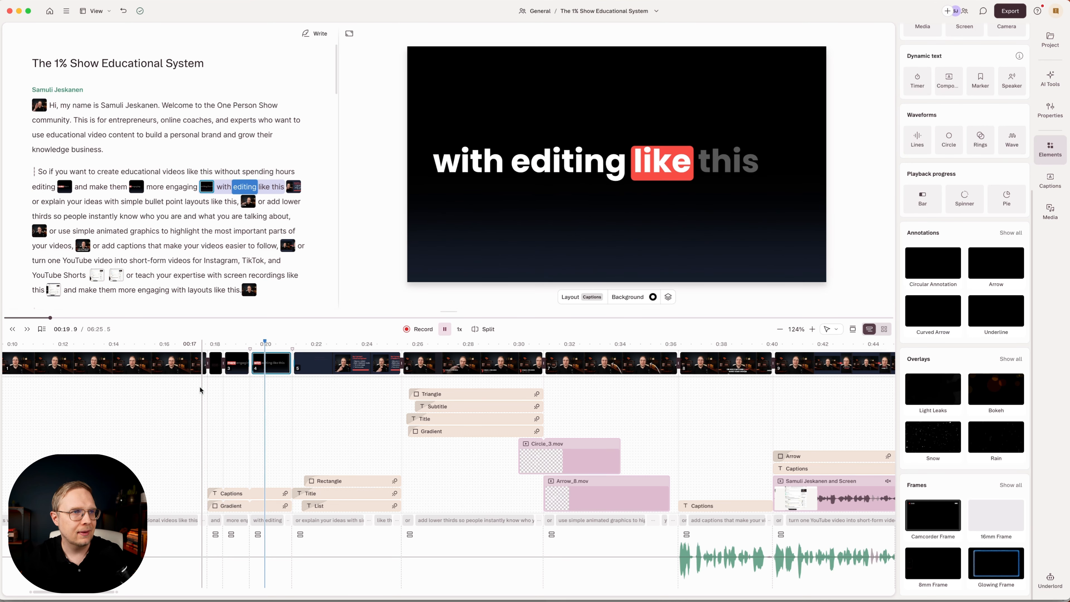
{"action": "key", "text": "space"}
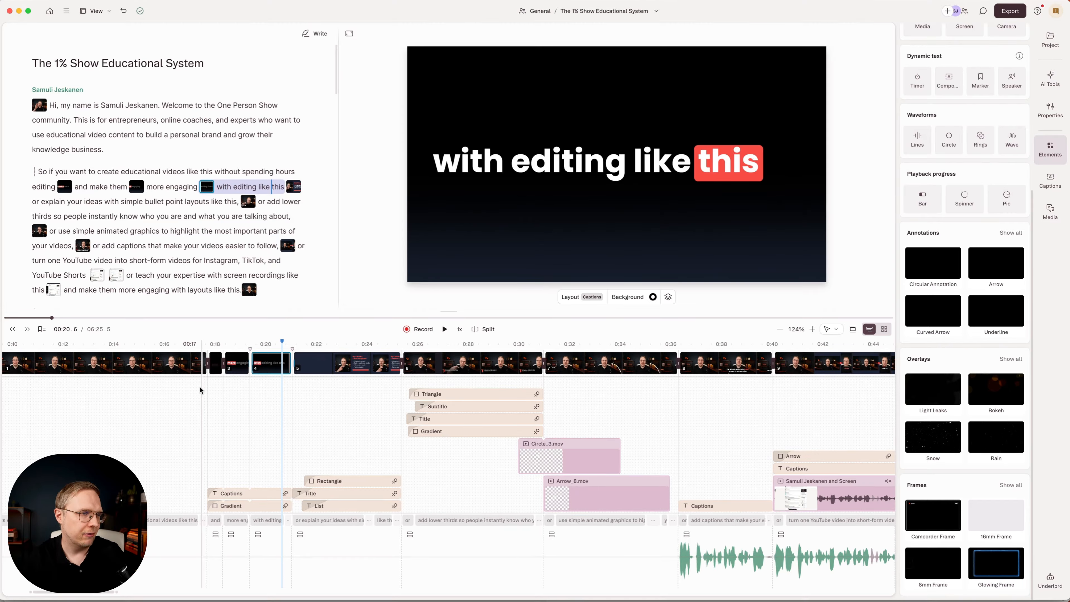
{"action": "left_click", "coordinate": [795, 349]}
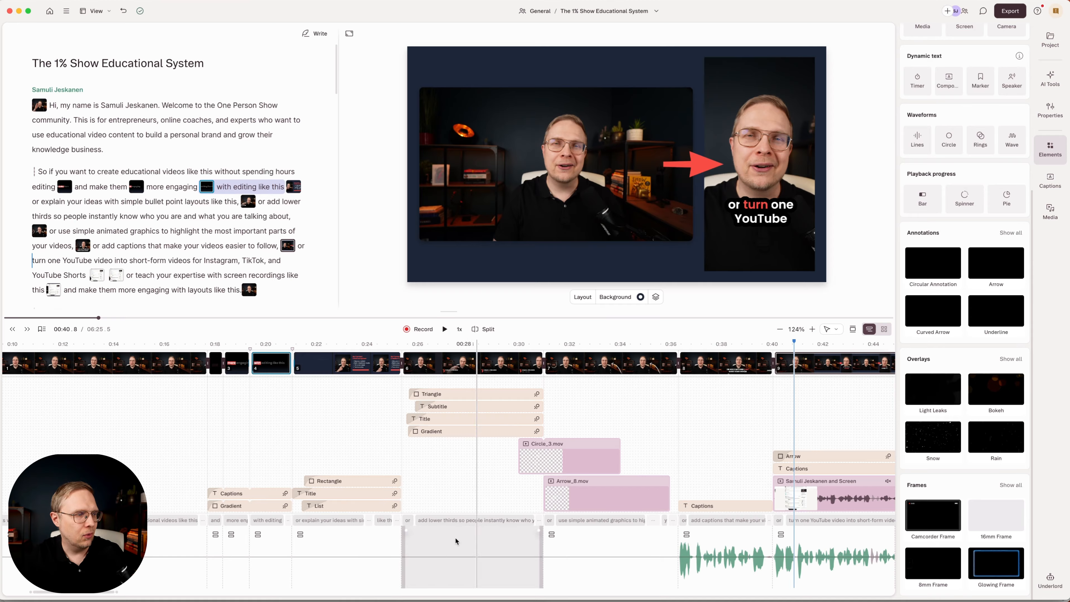